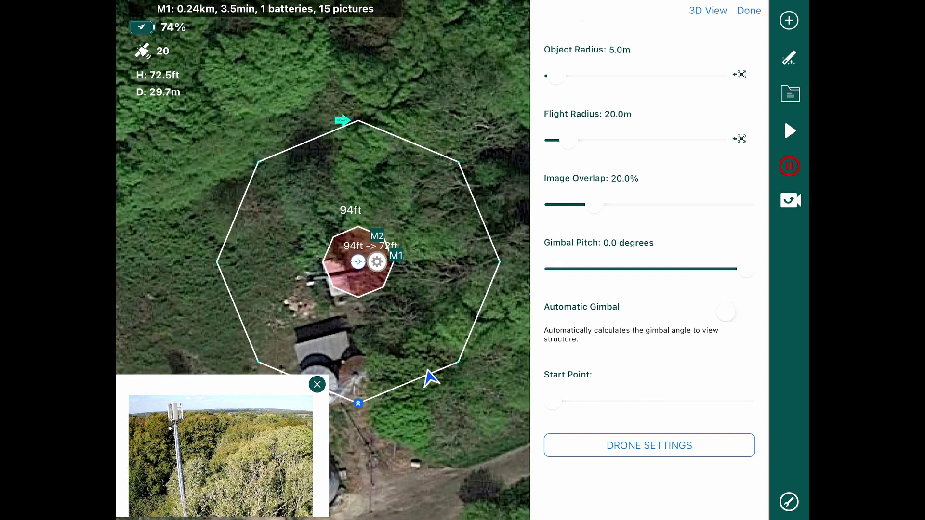
- Move mission M1's start point to the southernmost waypoint and accept the replanning for the attached Mavic 2 Pro camera
left_click_drag(553, 403, 663, 402)
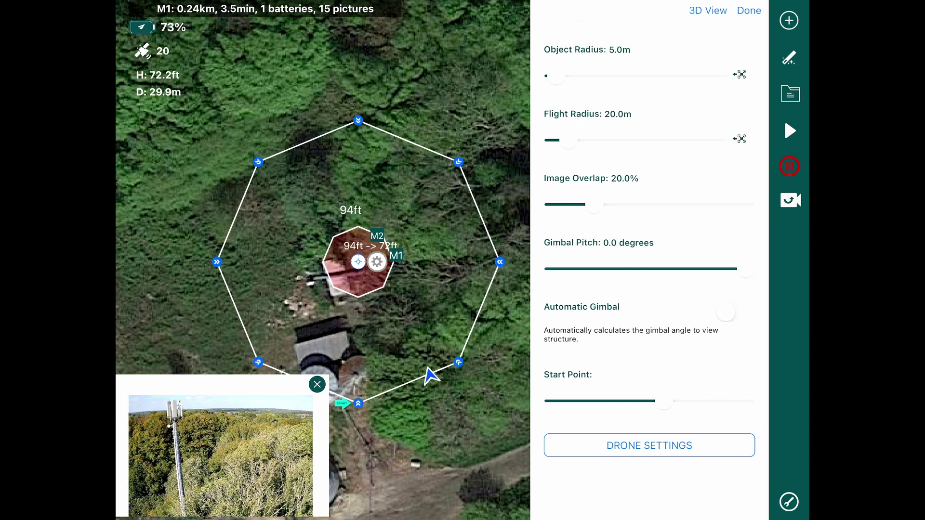
left_click(649, 446)
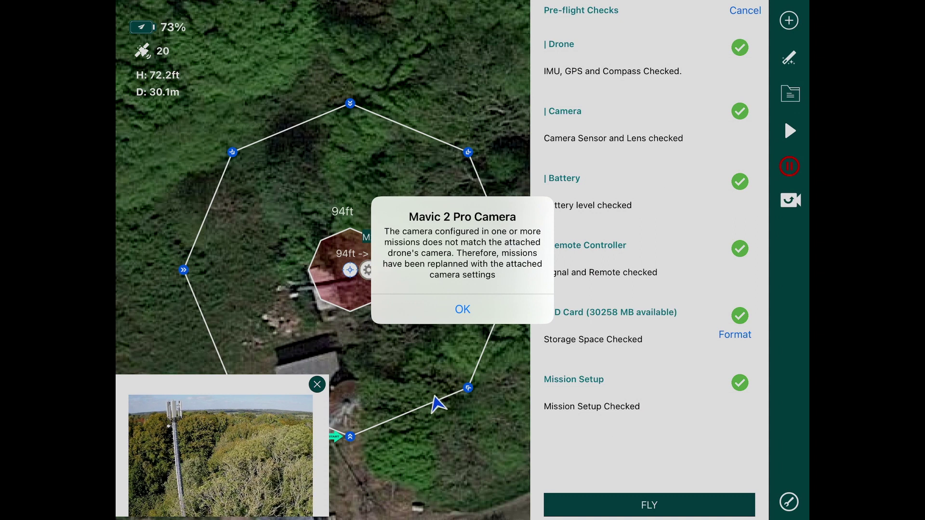
left_click(462, 309)
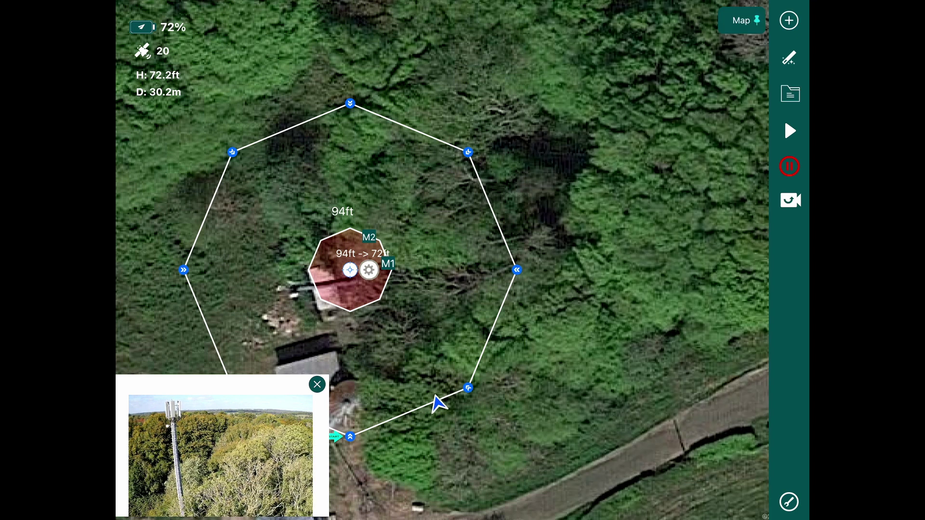
- Review the Tower Mapping settings of mission M1 and start the flight
left_click(369, 270)
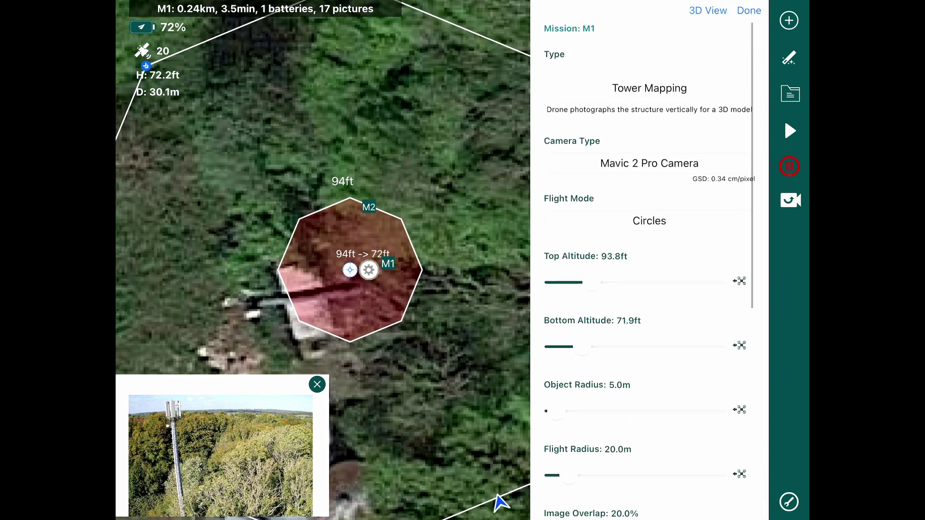
scroll(649, 260, "down", 5)
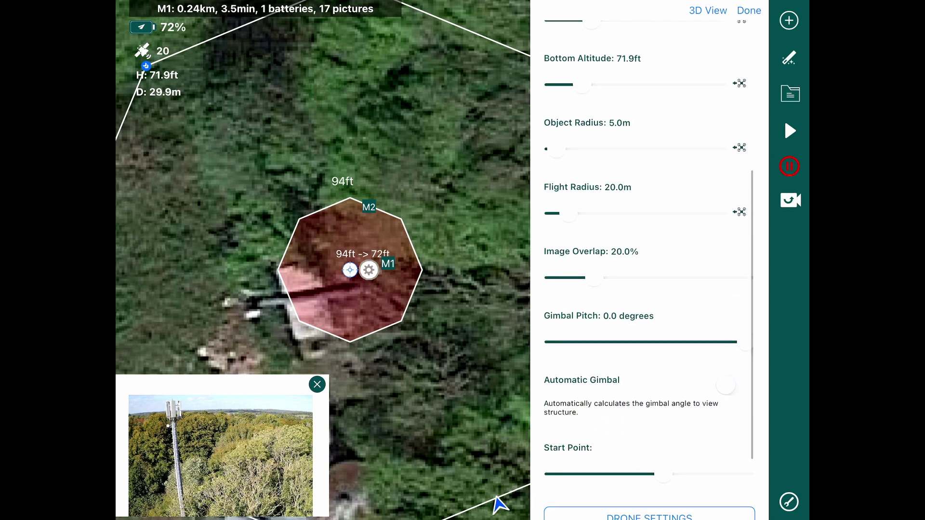
left_click(749, 11)
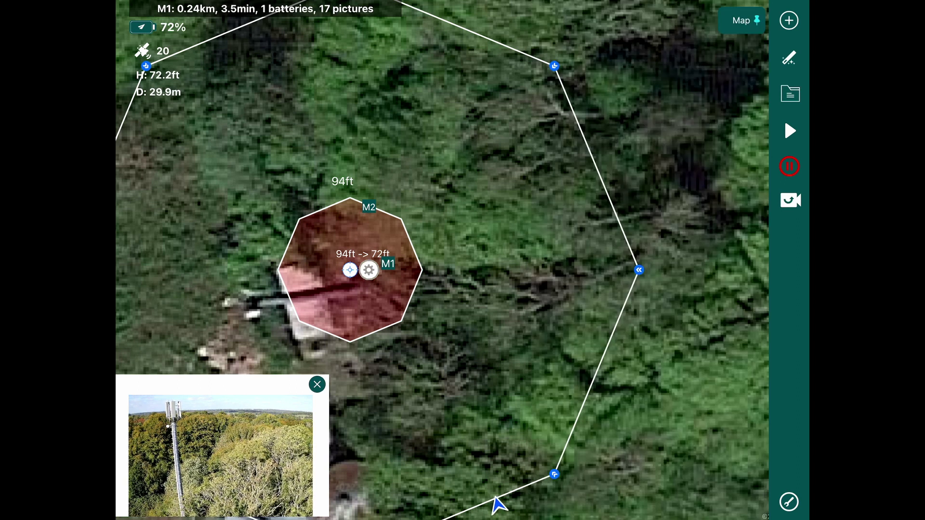
scroll(650, 261, "down", 4)
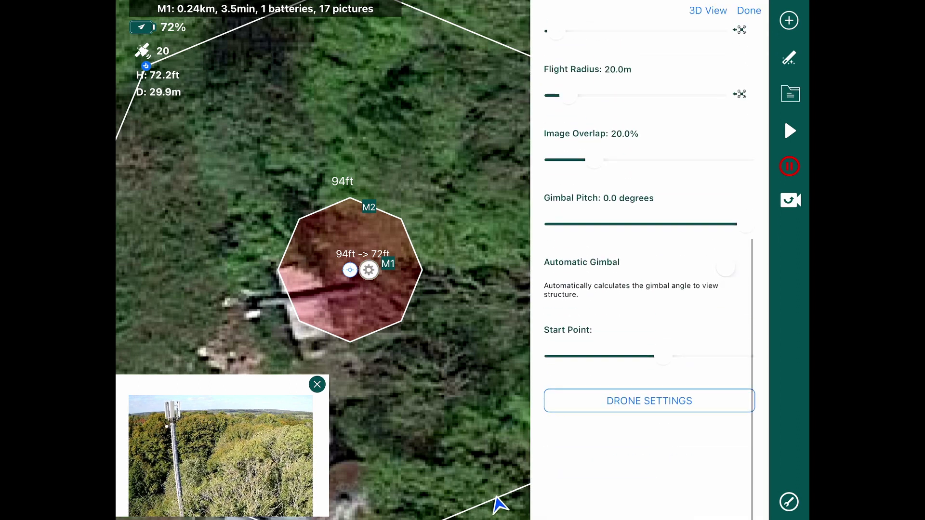
left_click(790, 130)
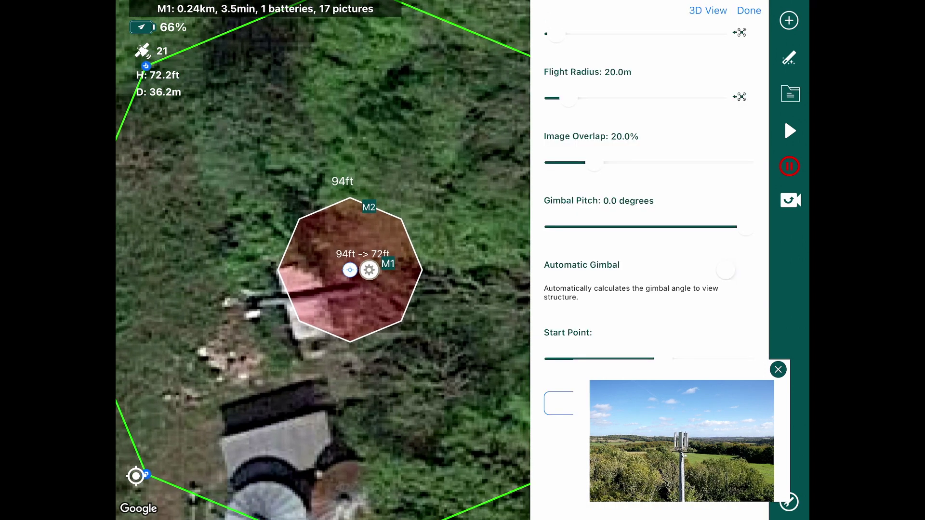
- Set mission M1's image overlap to 80% and resume the mission
left_click_drag(594, 164, 726, 164)
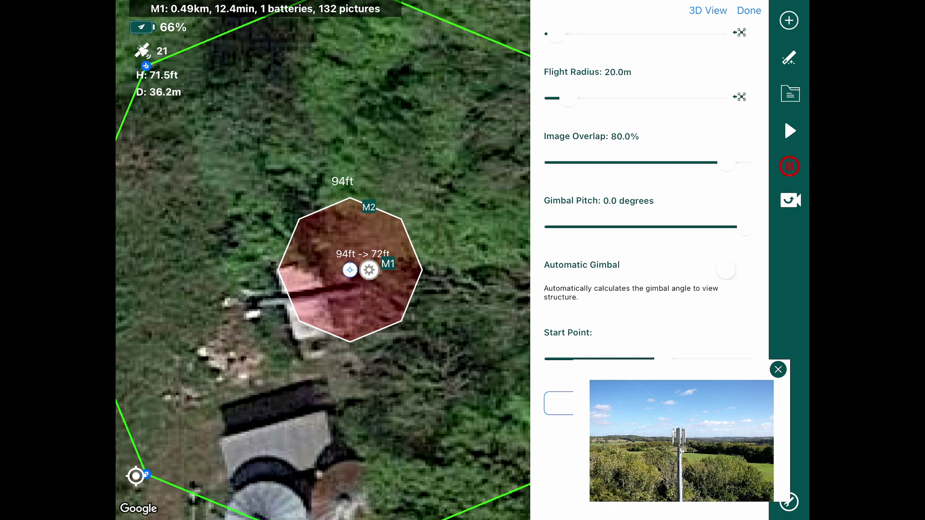
scroll(650, 217, "down", 2)
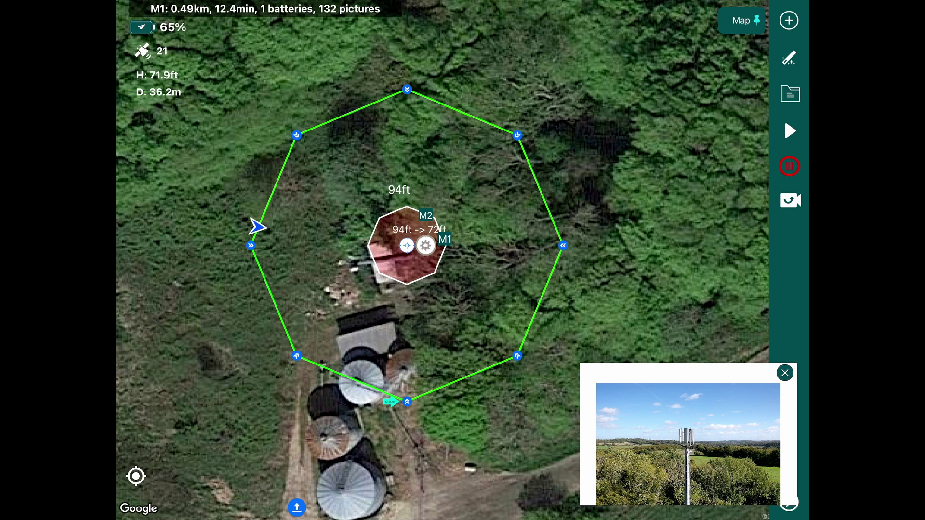
left_click(790, 130)
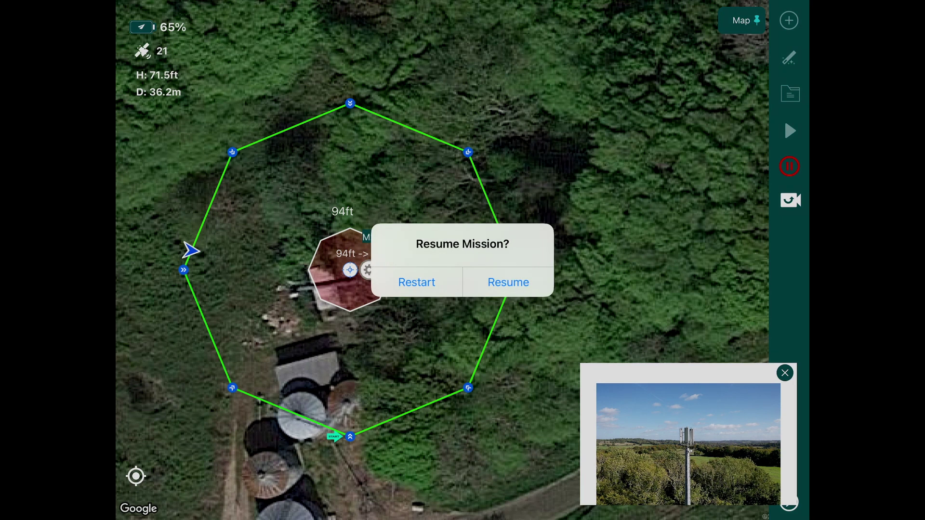
left_click(508, 283)
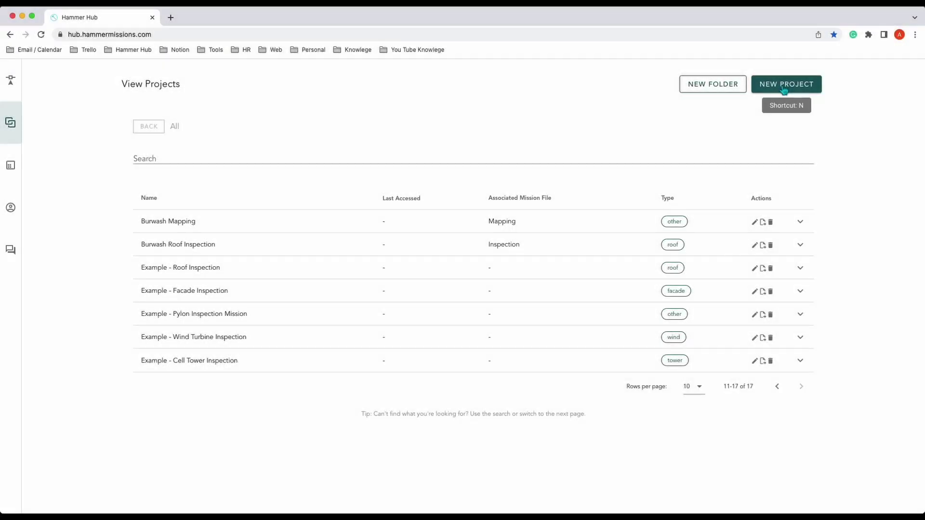
- In Hammer Hub, start a new project named Squibs Farm Cell Tower with type tower and proceed to image selection
left_click(780, 82)
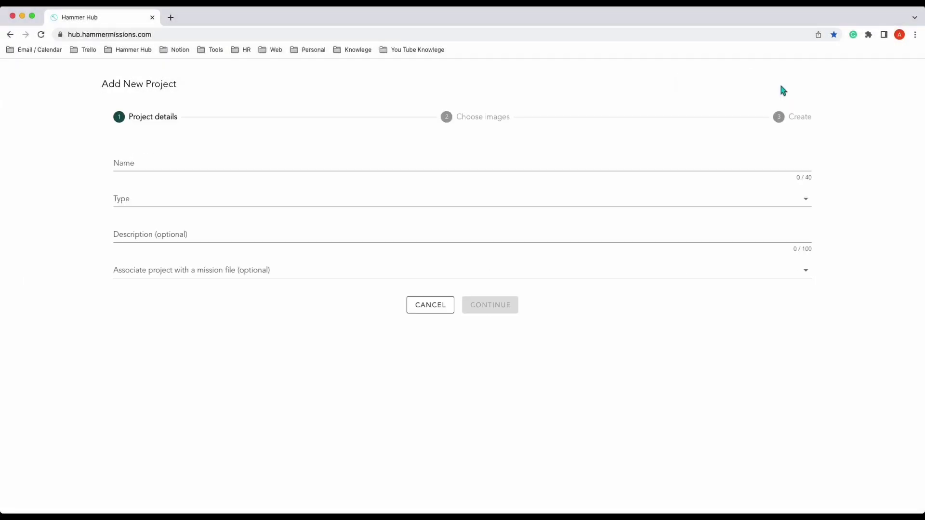
left_click(271, 165)
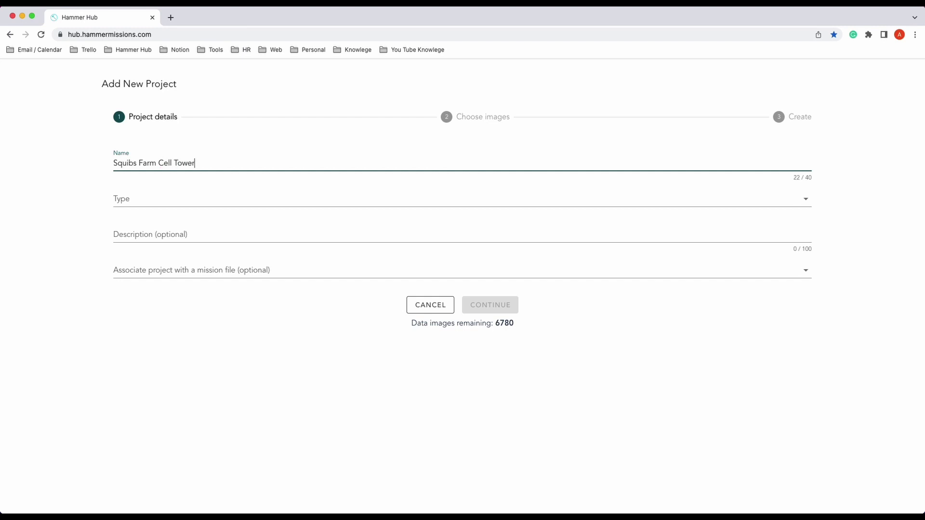
left_click(184, 207)
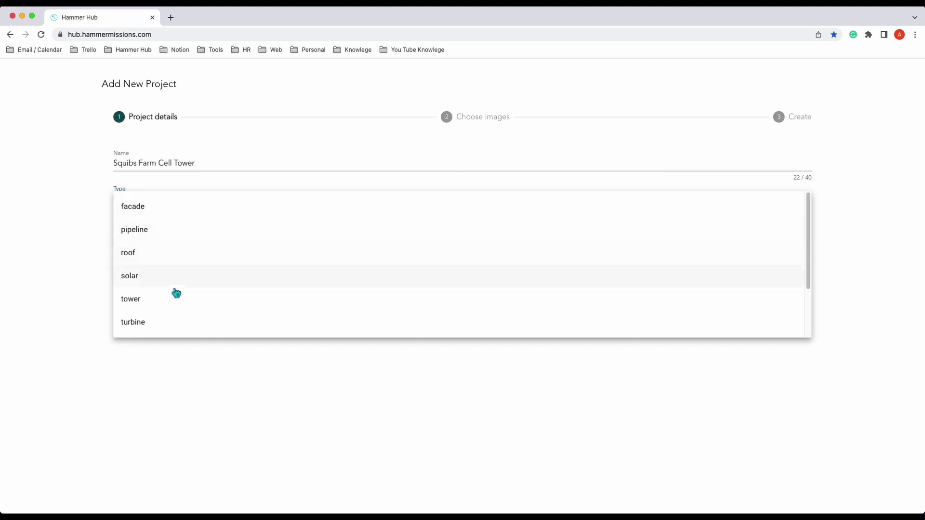
left_click(174, 299)
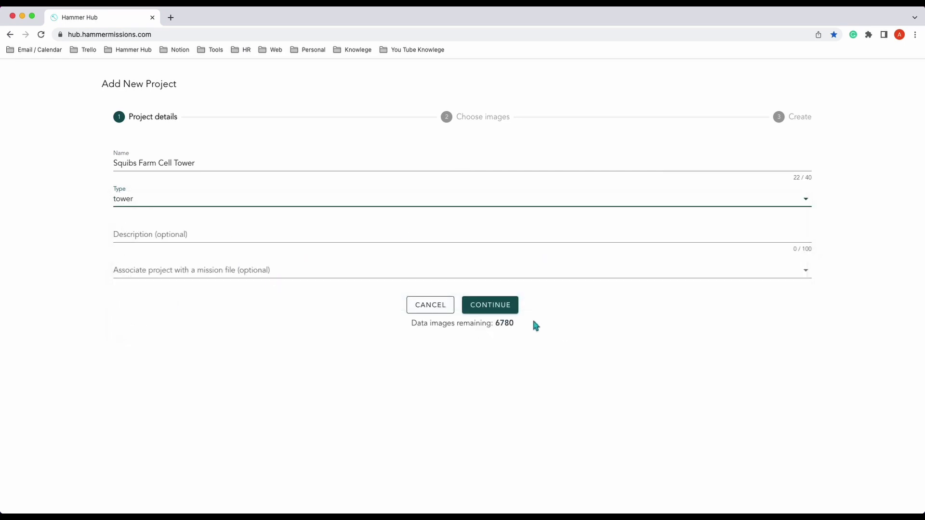
left_click(506, 305)
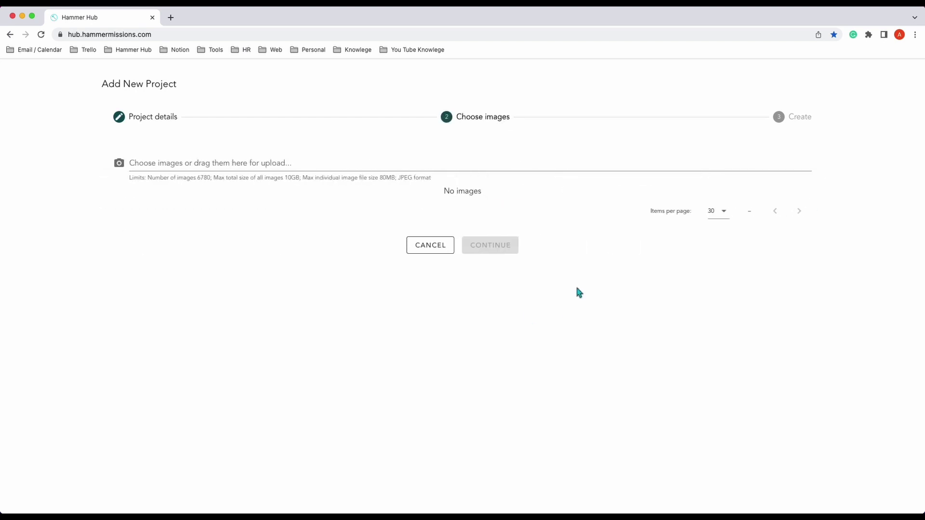
- Add all images from the Squibs Farm Dataset folder on the Desktop to the new project
left_click(162, 164)
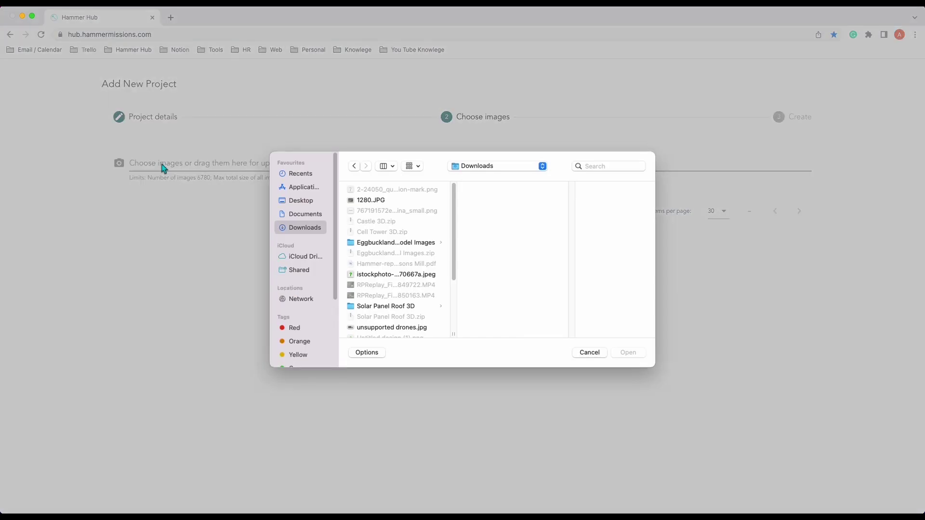
left_click(302, 202)
left_click_drag(454, 205, 467, 298)
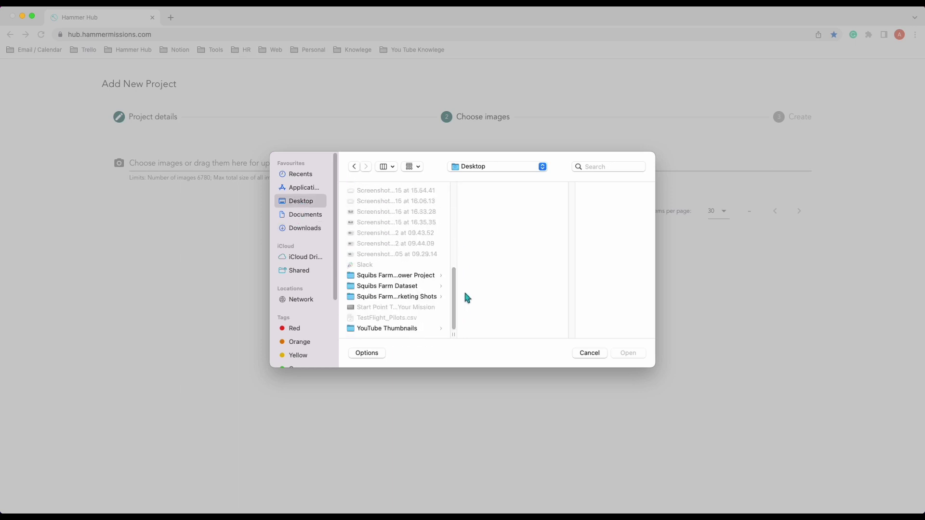
left_click(387, 289)
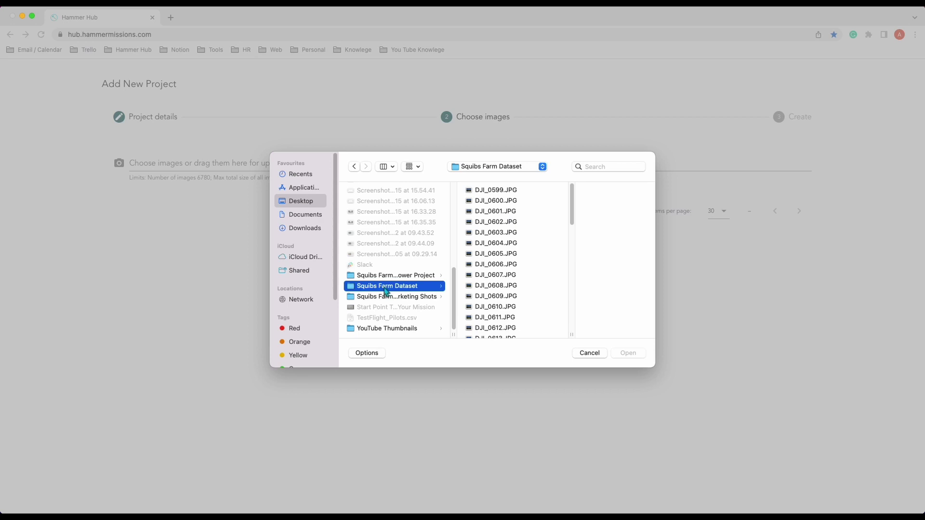
left_click_drag(530, 190, 569, 341)
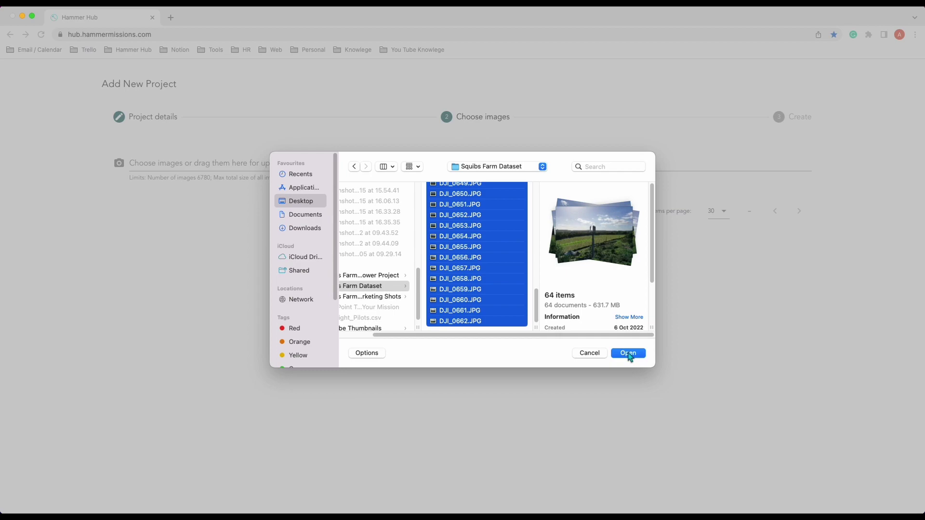
left_click(629, 354)
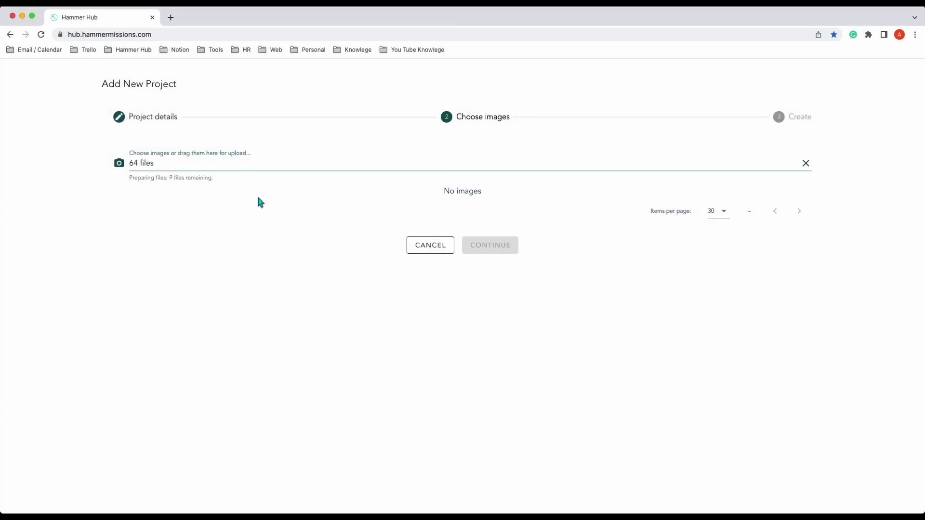
- Review the uploaded image thumbnails, accept the selection and create the project
scroll(827, 215, "down", 2)
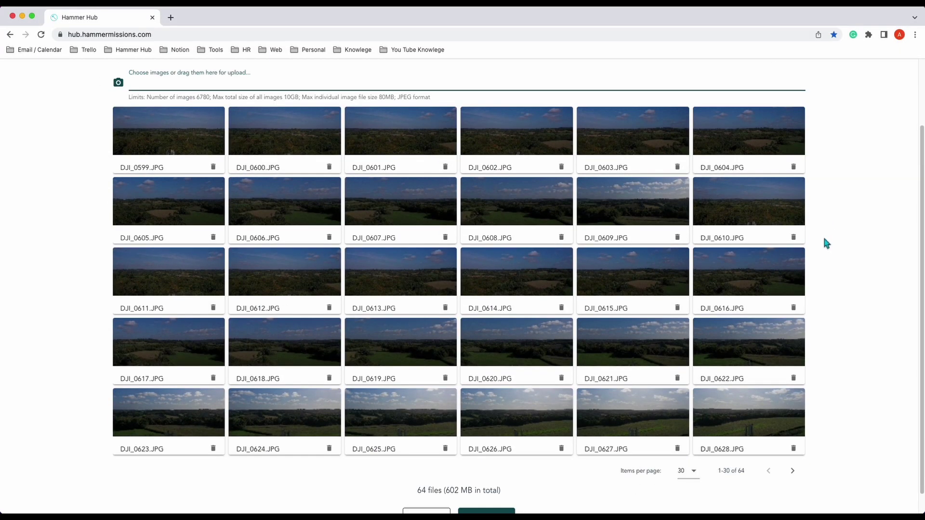
scroll(771, 205, "up", 2)
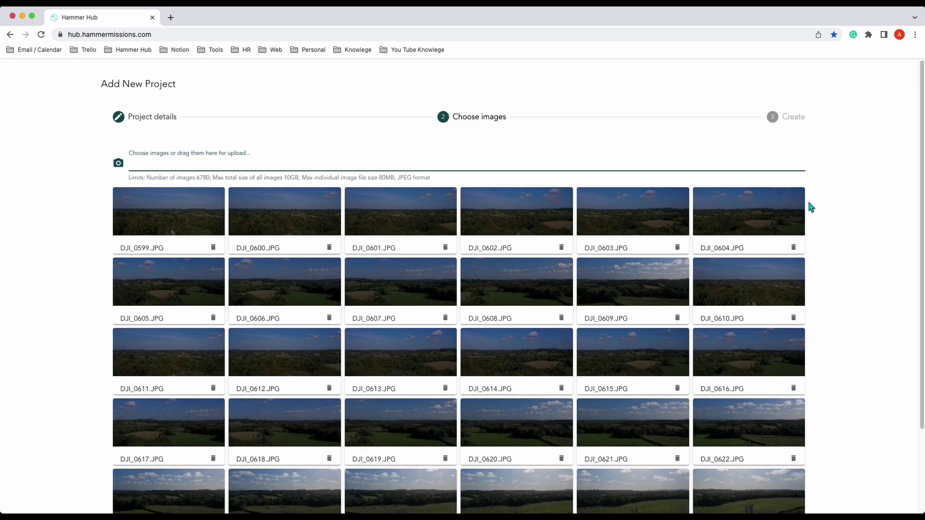
scroll(809, 201, "down", 3)
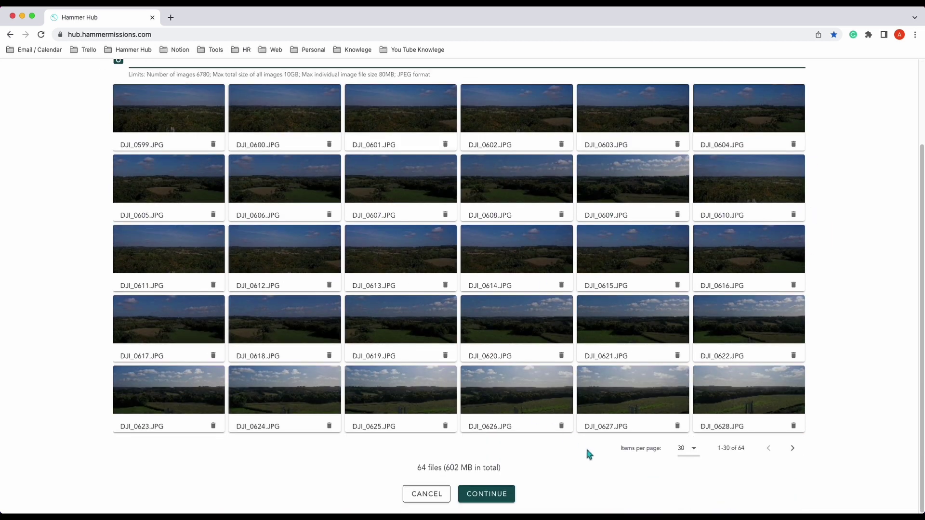
left_click(490, 501)
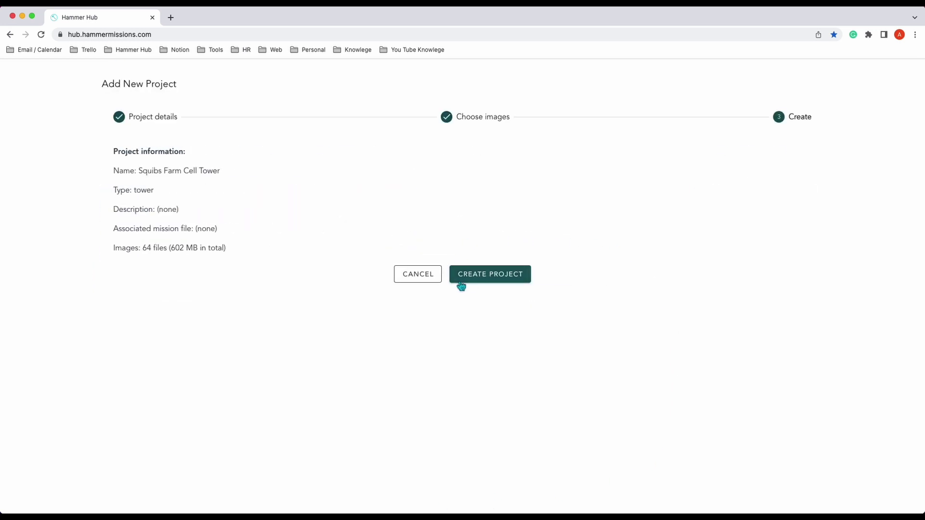
left_click(504, 278)
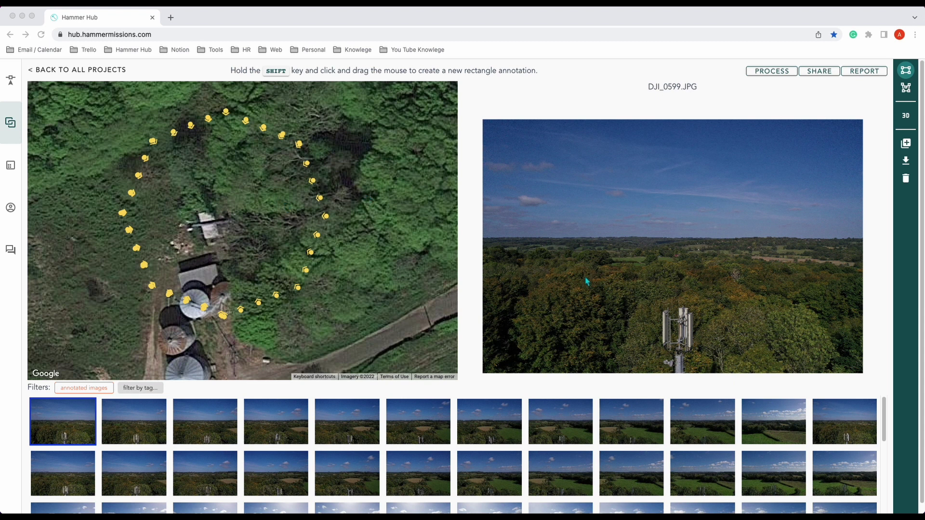
- Browse the project's images, viewing DJI_0613.JPG and DJI_0642.JPG
left_click(209, 467)
left_click(208, 474)
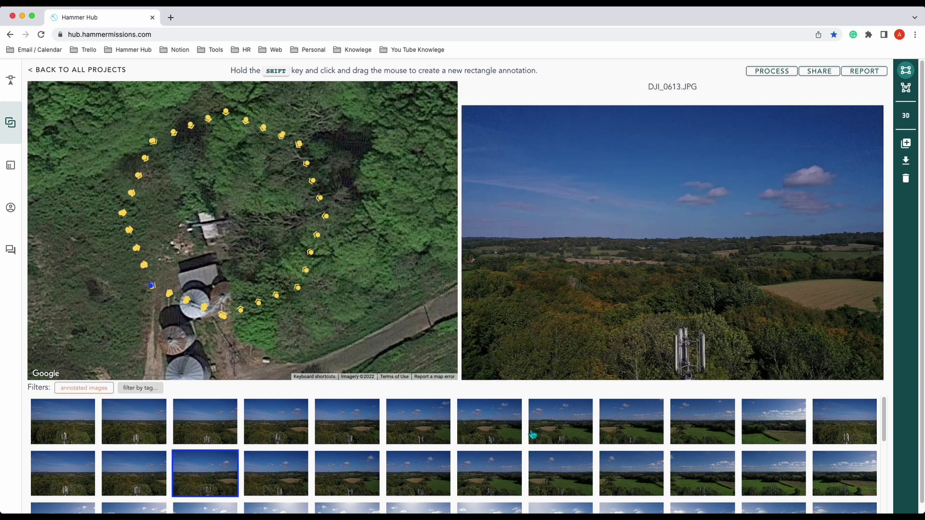
scroll(533, 435, "down", 5)
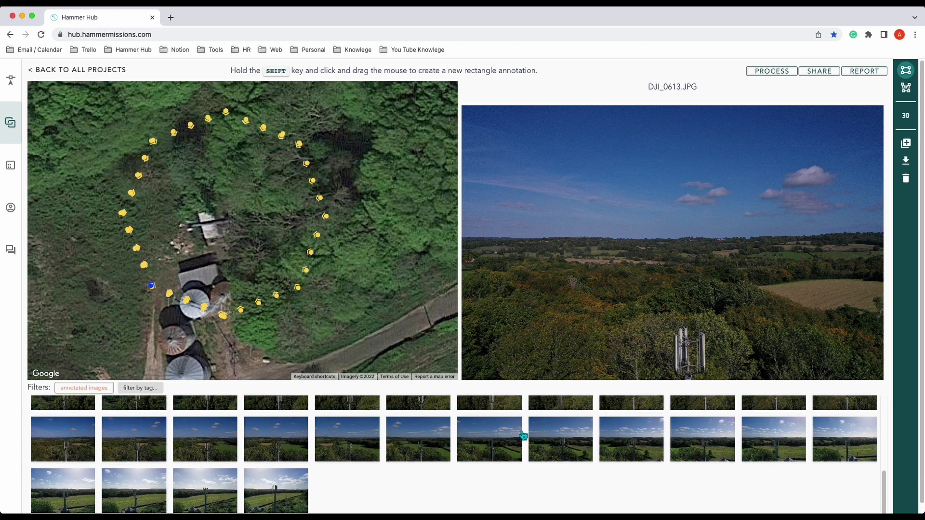
scroll(524, 436, "up", 1)
left_click(575, 420)
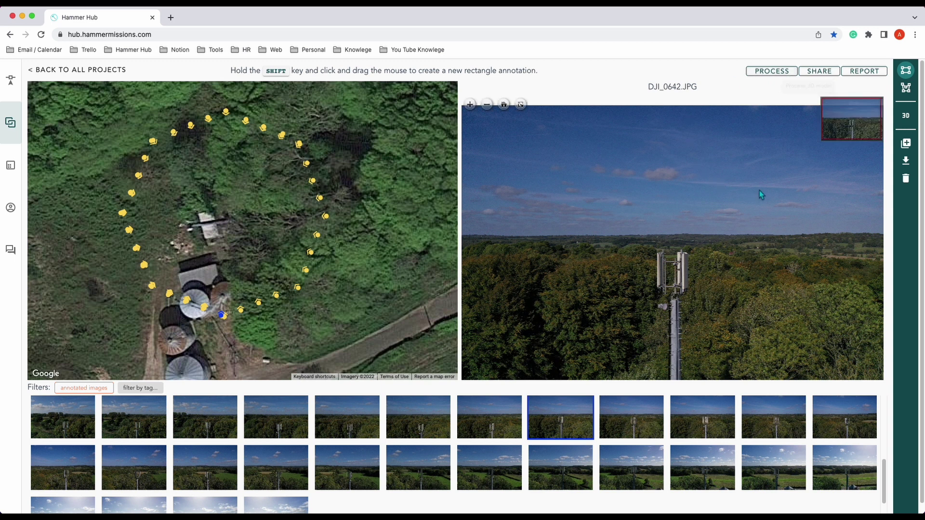
- Show the project in 3D and examine the cell tower model up close and from different sides
left_click(906, 118)
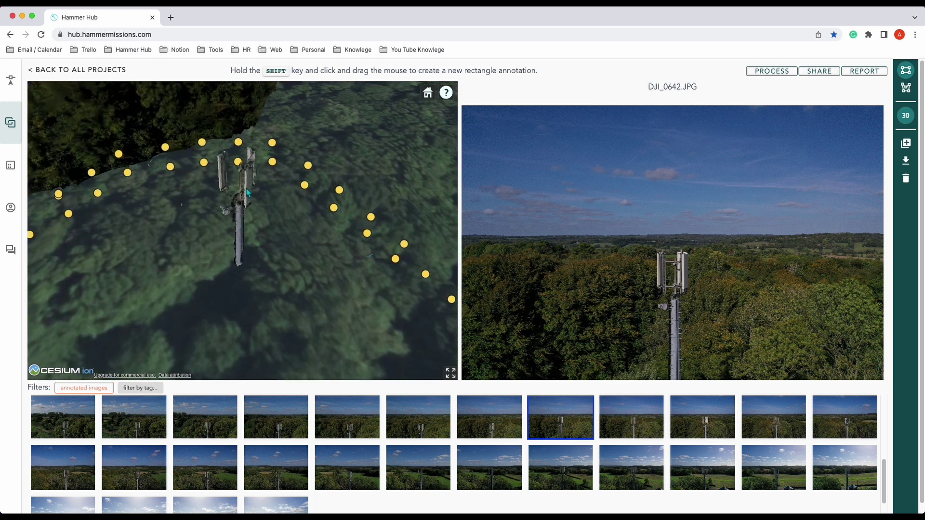
scroll(247, 191, "up", 5)
scroll(247, 189, "down", 5)
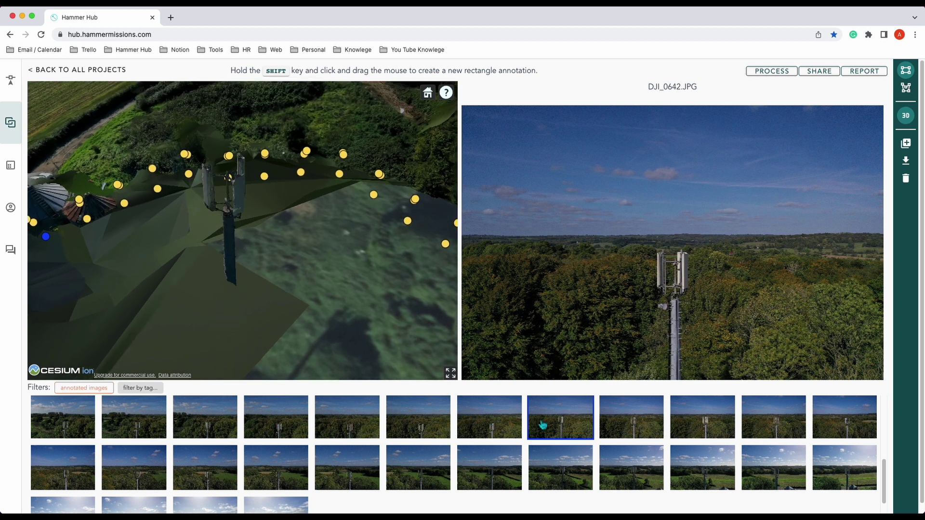
- Annotate the small dish below the antennas in DJI_0642.JPG with a rectangle and the comment "dish"
mouse_move(710, 306)
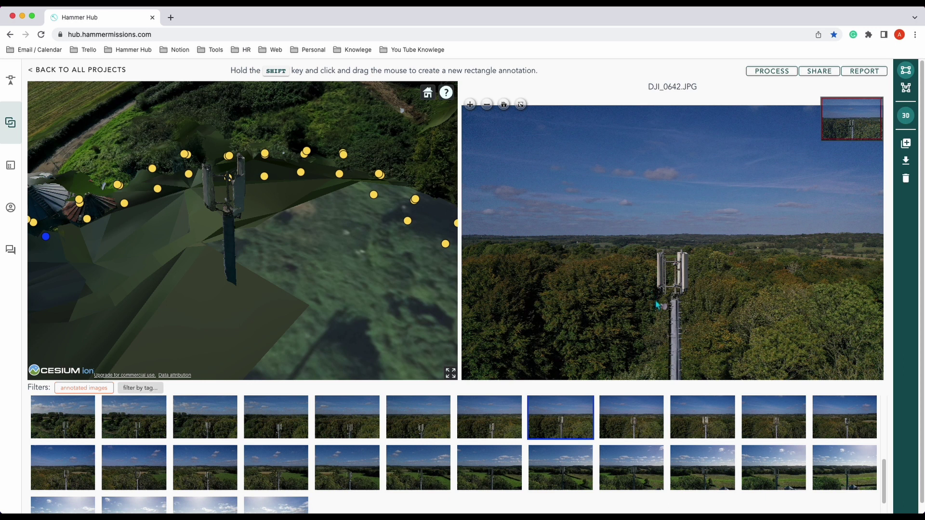
left_click_drag(653, 300, 674, 318)
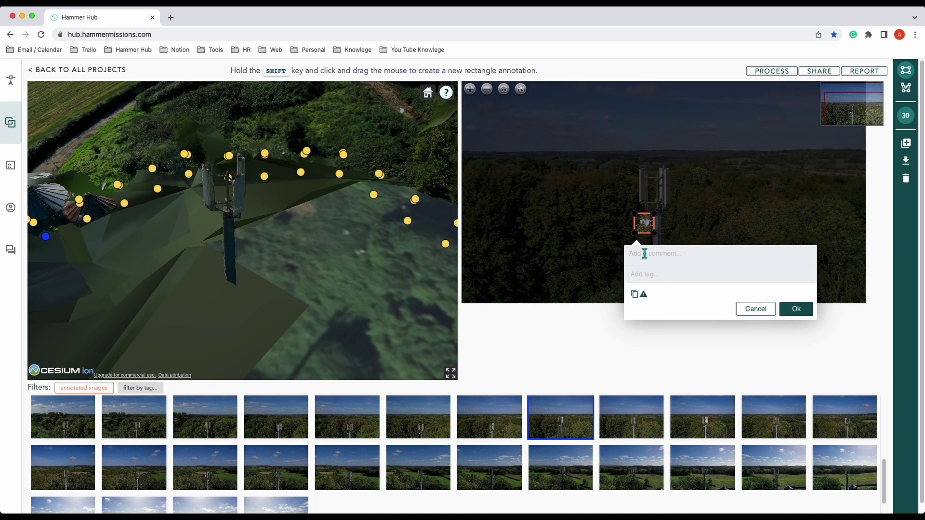
type("dish")
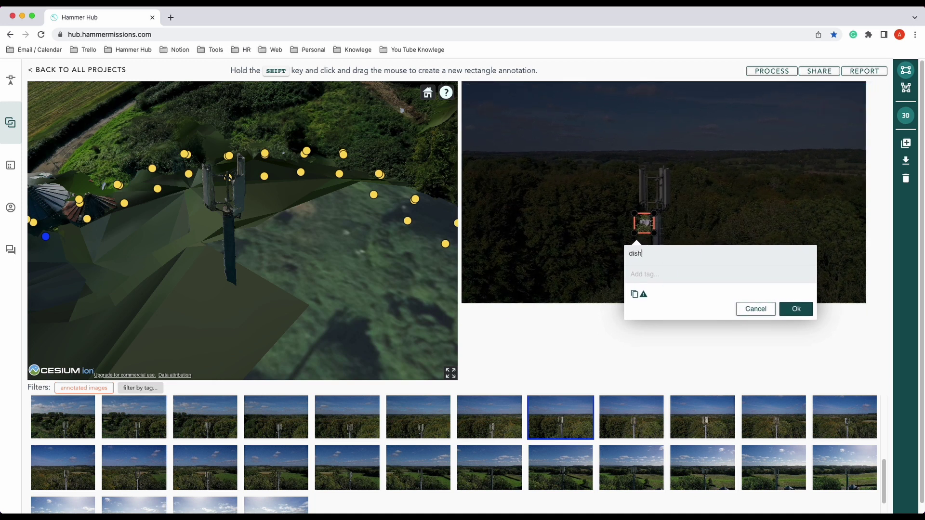
left_click(796, 309)
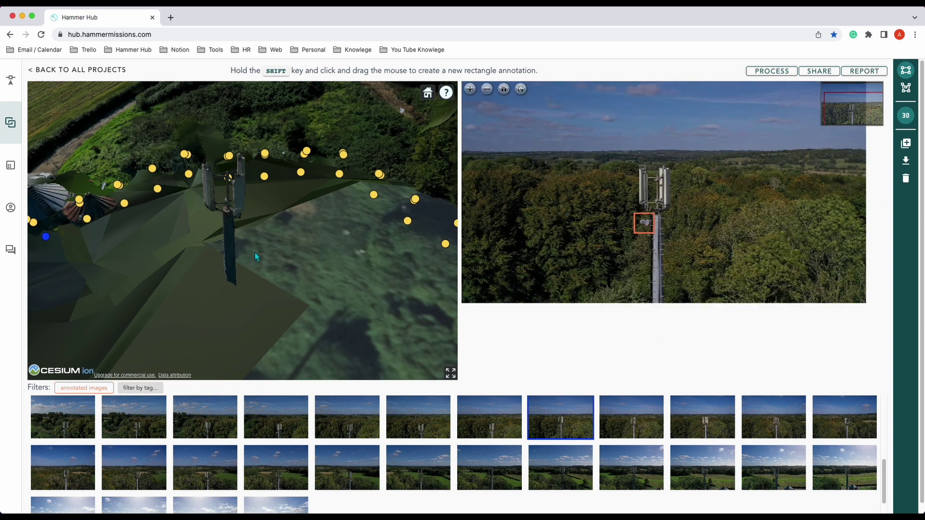
- View the whole ring of camera positions around the tower in 3D and open image DJI_0640.JPG
scroll(256, 251, "down", 5)
scroll(257, 256, "down", 2)
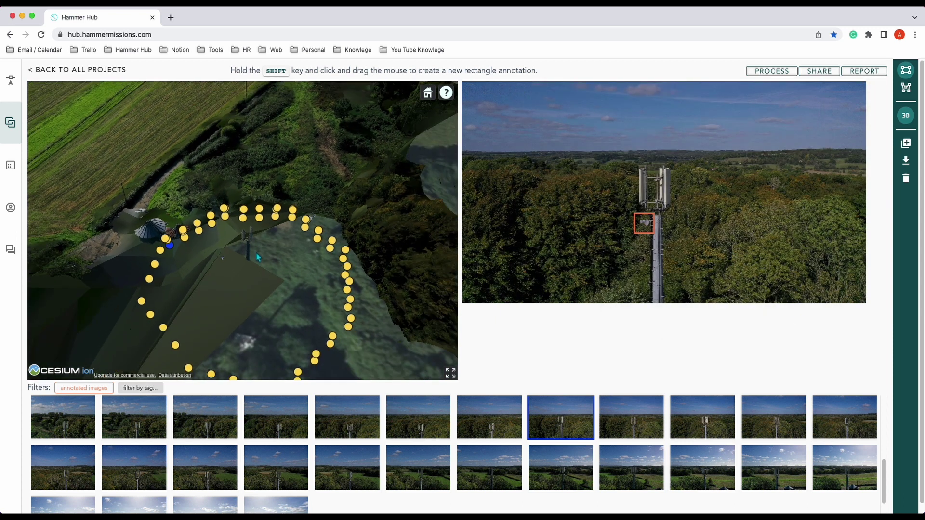
scroll(281, 305, "down", 2)
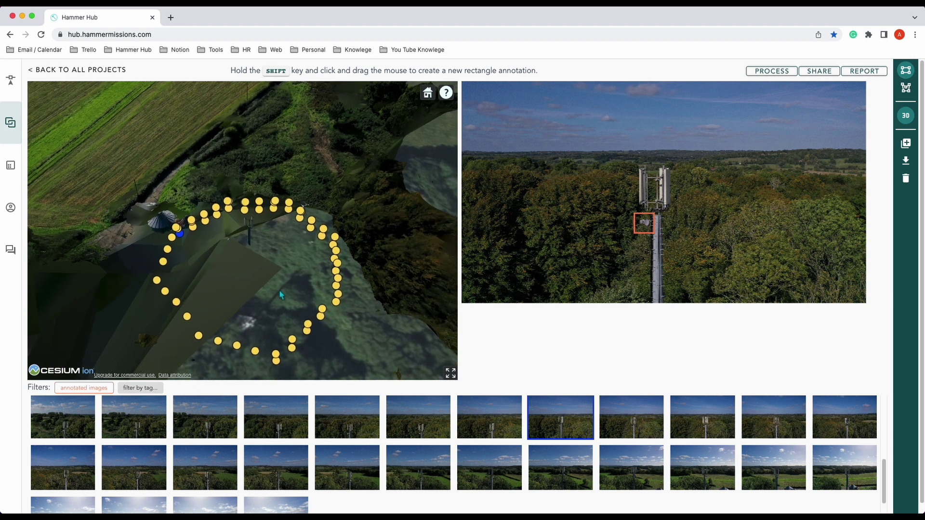
left_click(404, 404)
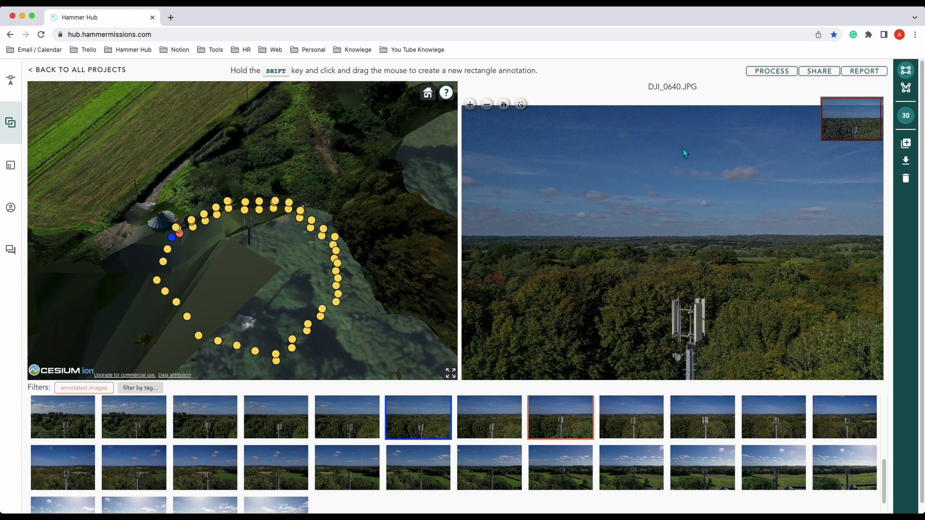
- Review the options for generating a project report, then dismiss them without generating one
left_click(853, 72)
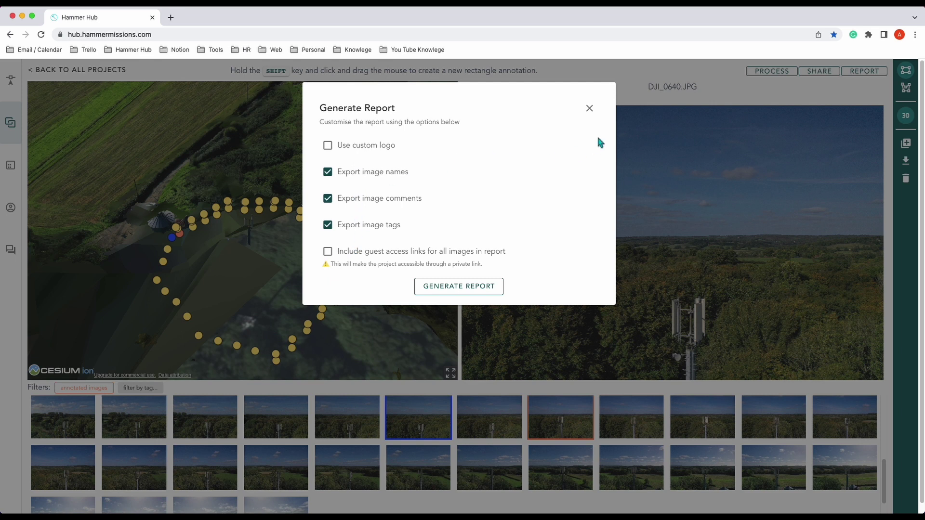
left_click(589, 109)
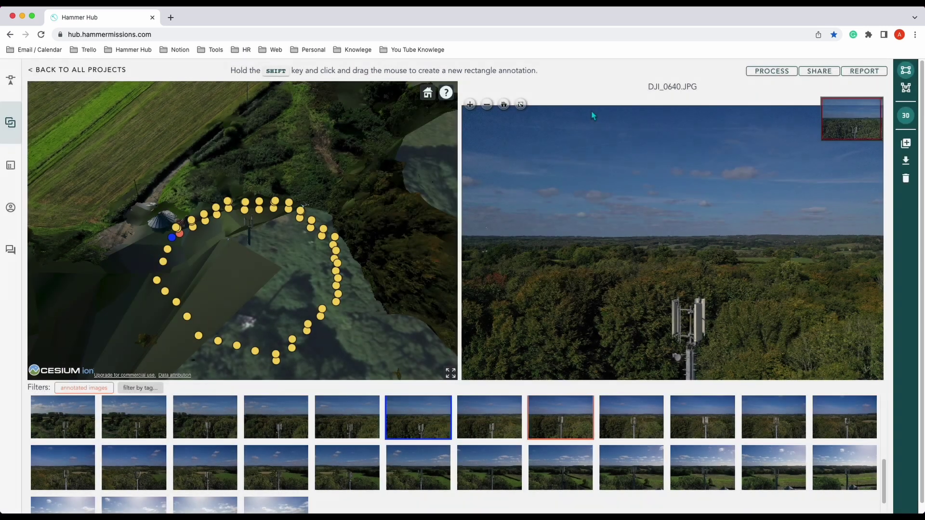
- Remove the second listed user from the Squibs Farm Cell Tower project's sharing list
left_click(818, 74)
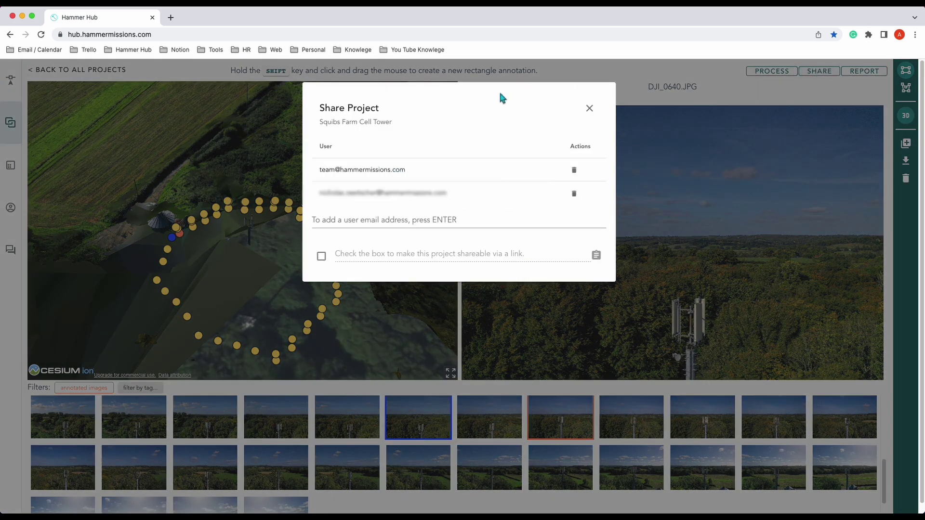
left_click(575, 195)
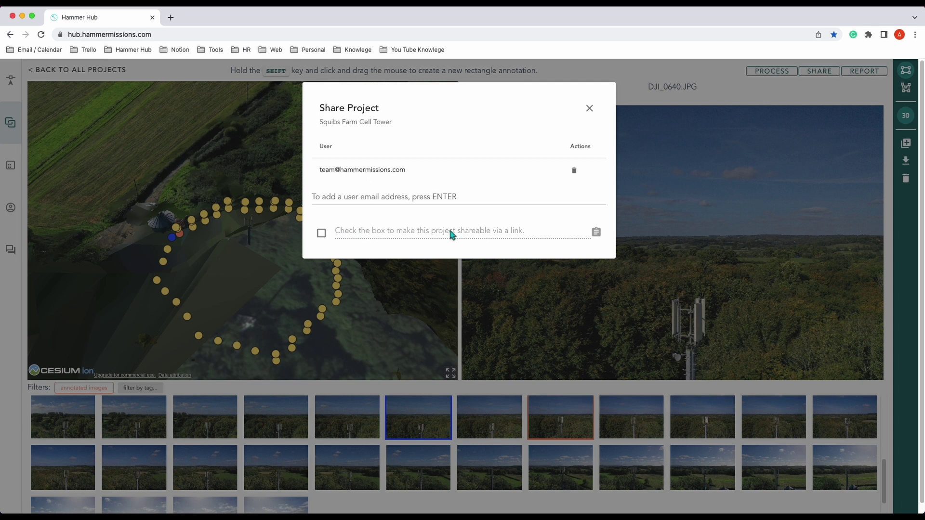
- Make the project shareable via a link and copy that link to the clipboard
left_click(321, 234)
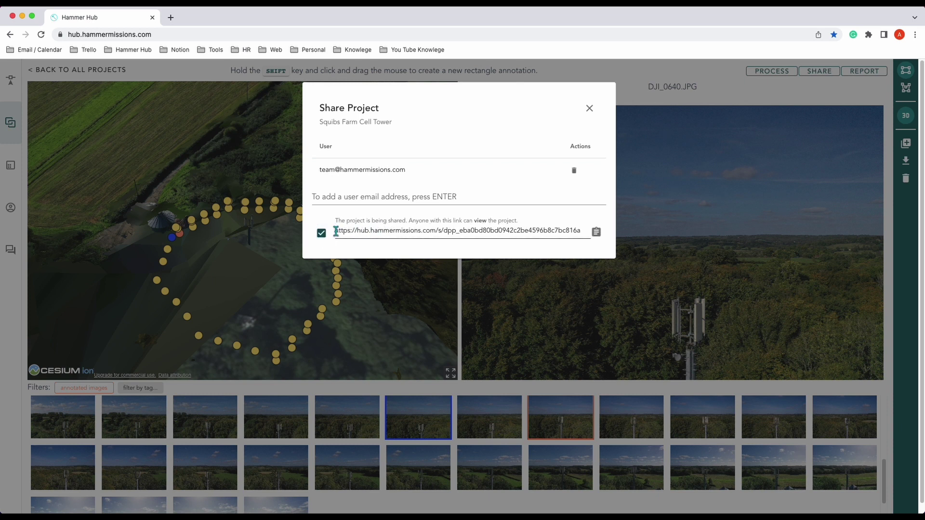
left_click(337, 232)
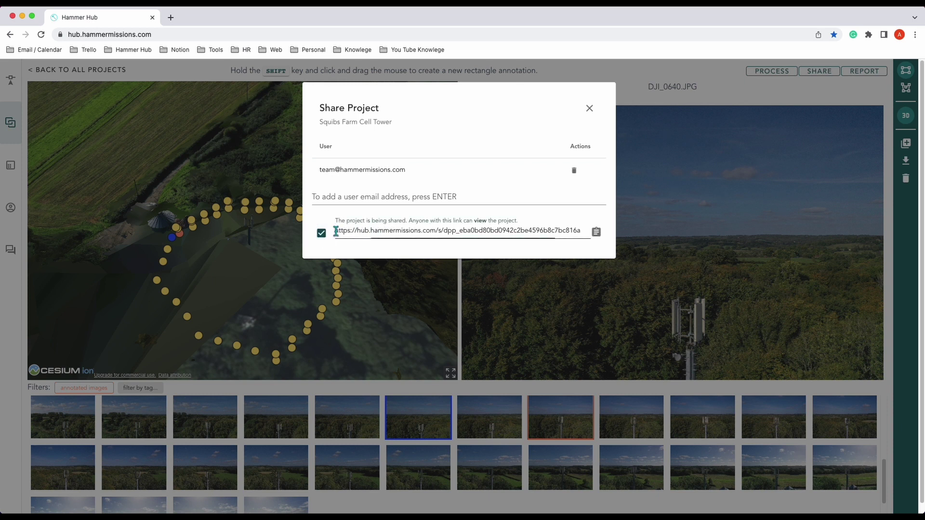
left_click(596, 233)
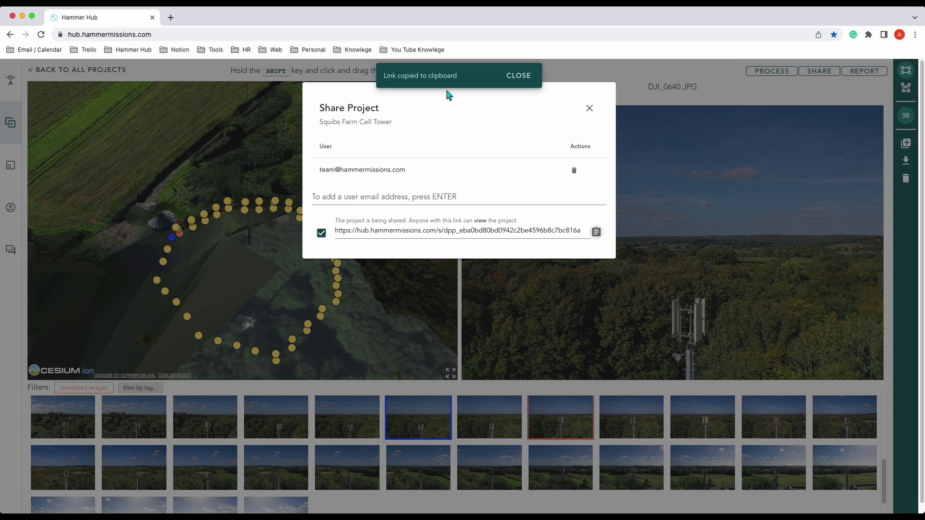